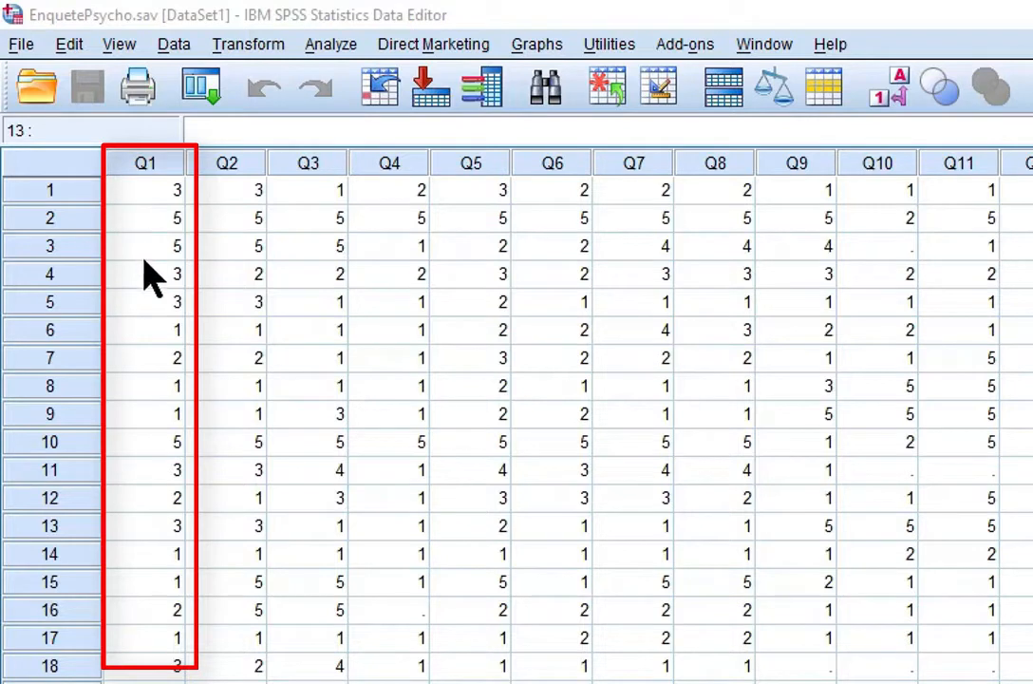
{"action": "left_click", "coordinate": [133, 217]}
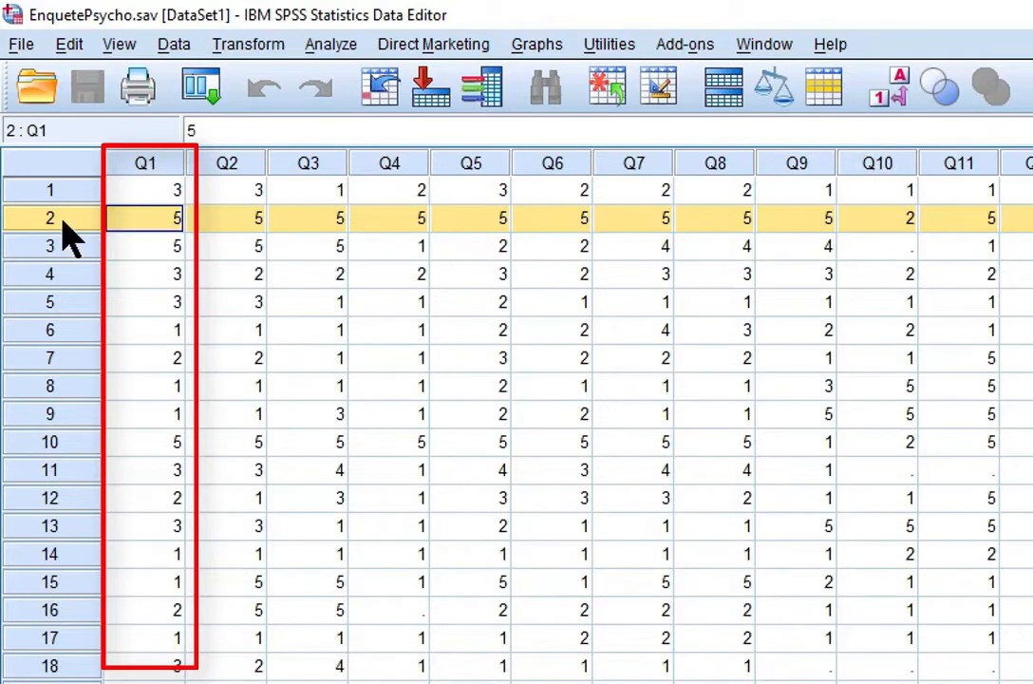
{"action": "left_click", "coordinate": [63, 342]}
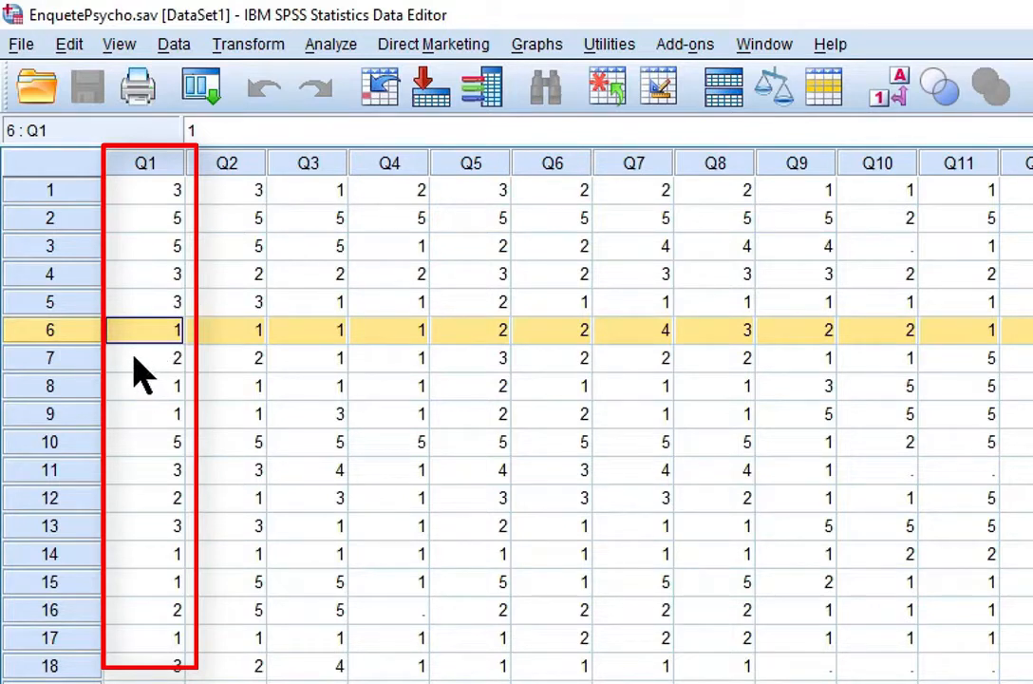
{"action": "left_click", "coordinate": [32, 218]}
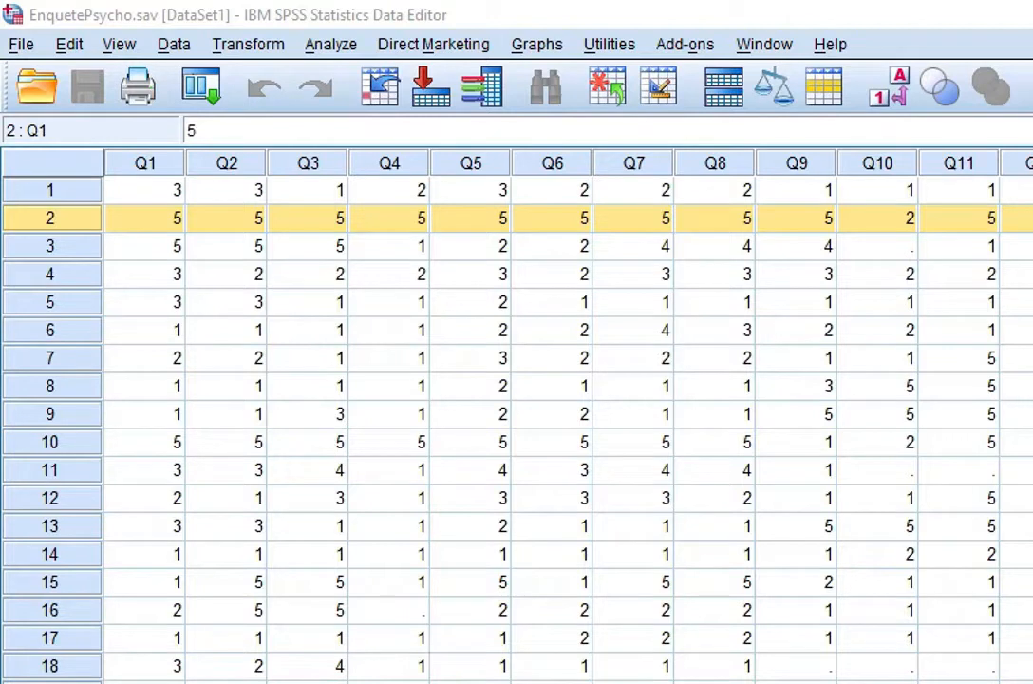
{"action": "left_click", "coordinate": [1026, 527]}
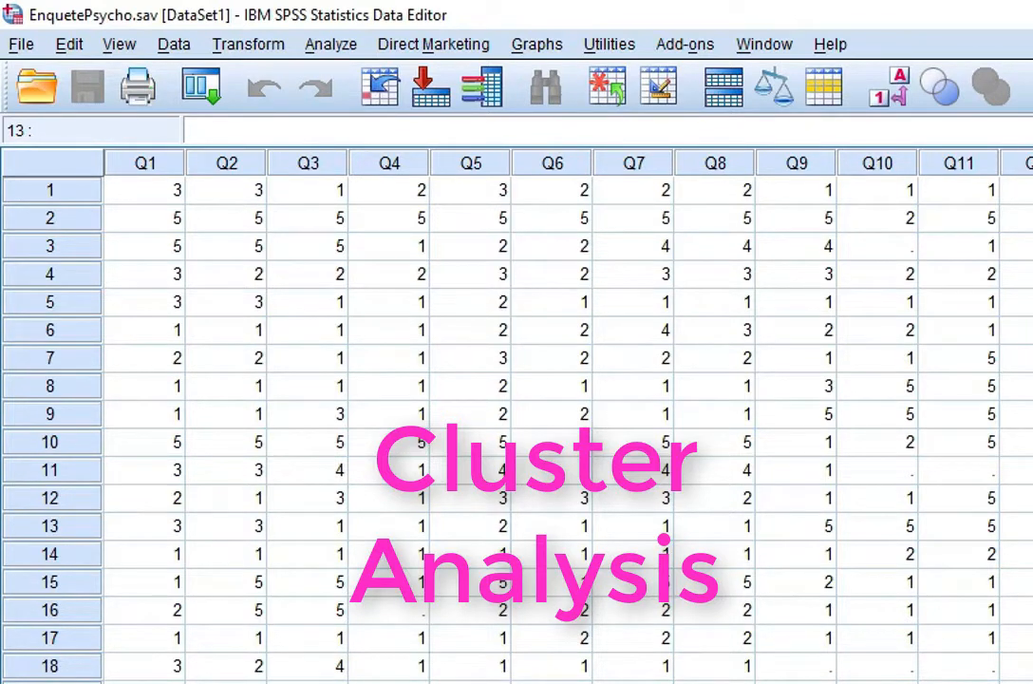
Set up a Hierarchical Cluster Analysis with Q1 through Q12 as its variables, clustering variables instead of cases.
{"action": "left_click", "coordinate": [317, 47]}
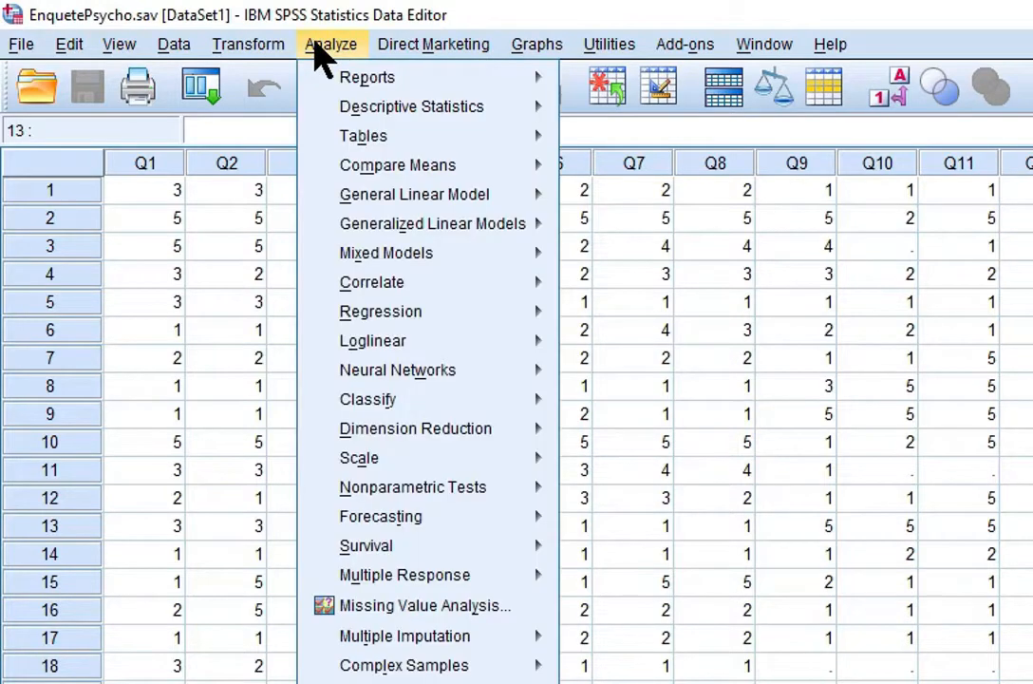
{"action": "mouse_move", "coordinate": [391, 401]}
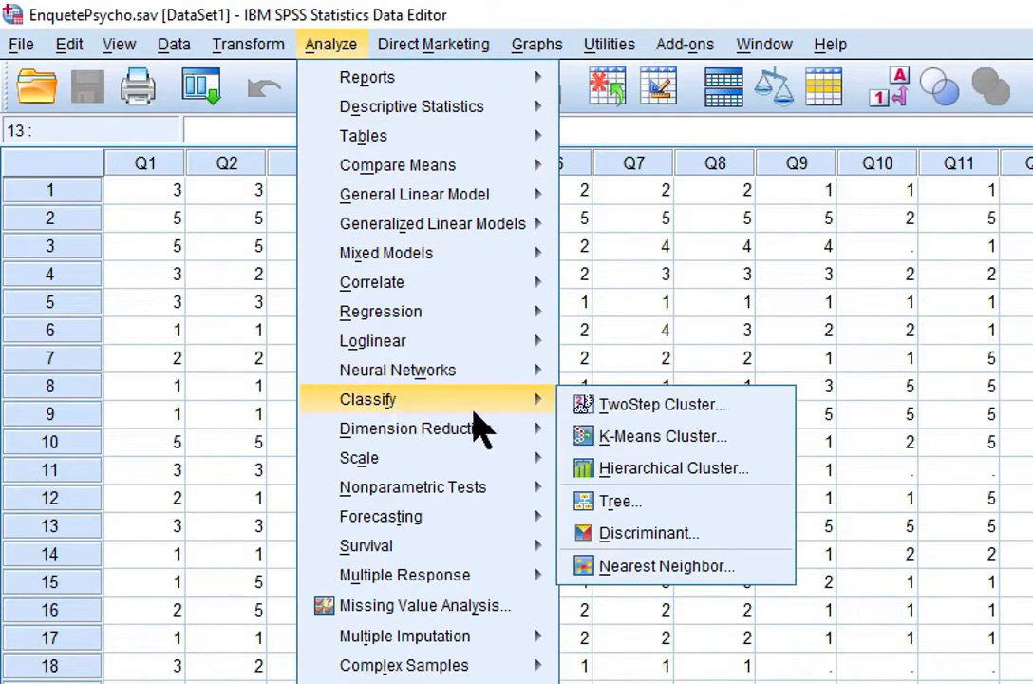
{"action": "left_click", "coordinate": [655, 470]}
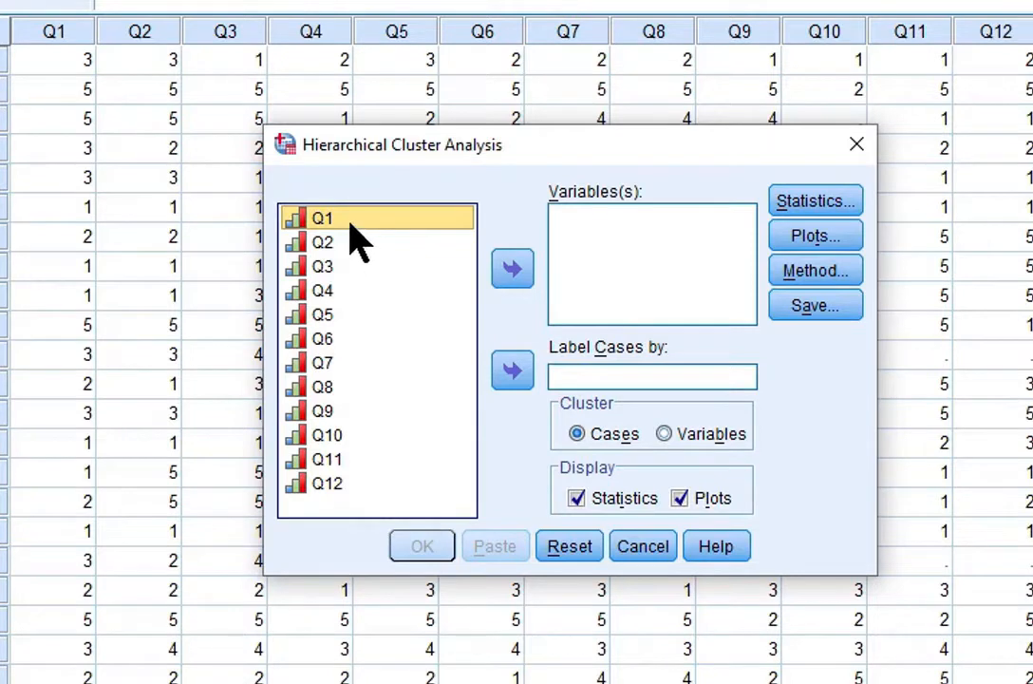
{"action": "key", "text": "shift+Down"}
{"action": "key", "text": "shift+Down"}
{"action": "key", "text": "shift+Down"}
{"action": "key", "text": "shift+Down"}
{"action": "key", "text": "shift+Down"}
{"action": "key", "text": "shift+Down"}
{"action": "key", "text": "shift+Down"}
{"action": "key", "text": "shift+Down"}
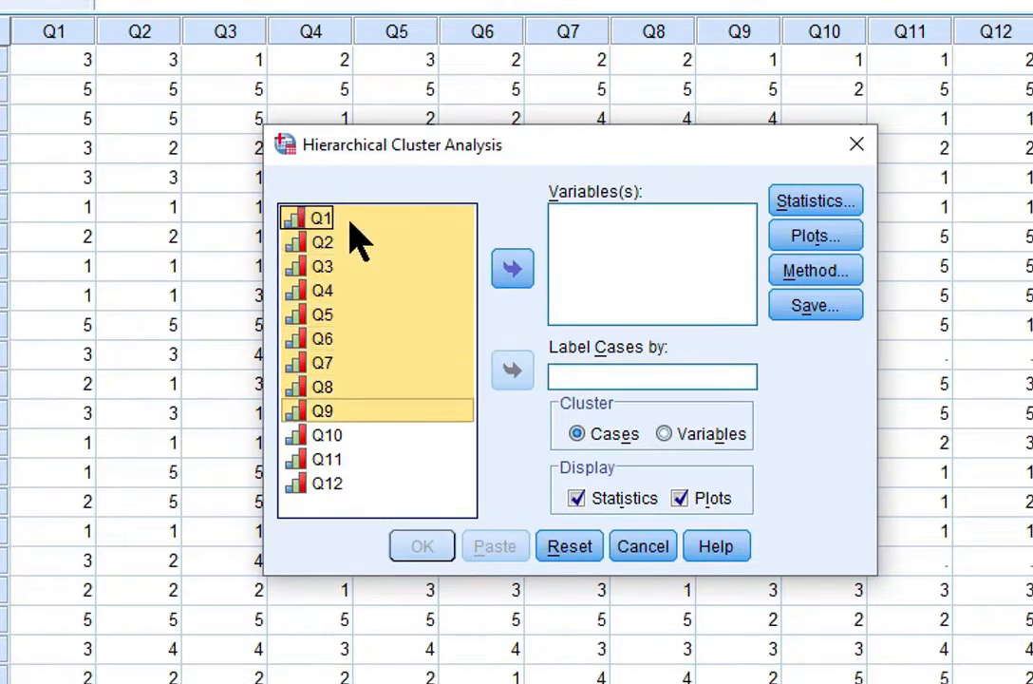
{"action": "key", "text": "shift+Down"}
{"action": "key", "text": "shift+Down"}
{"action": "key", "text": "shift+Down"}
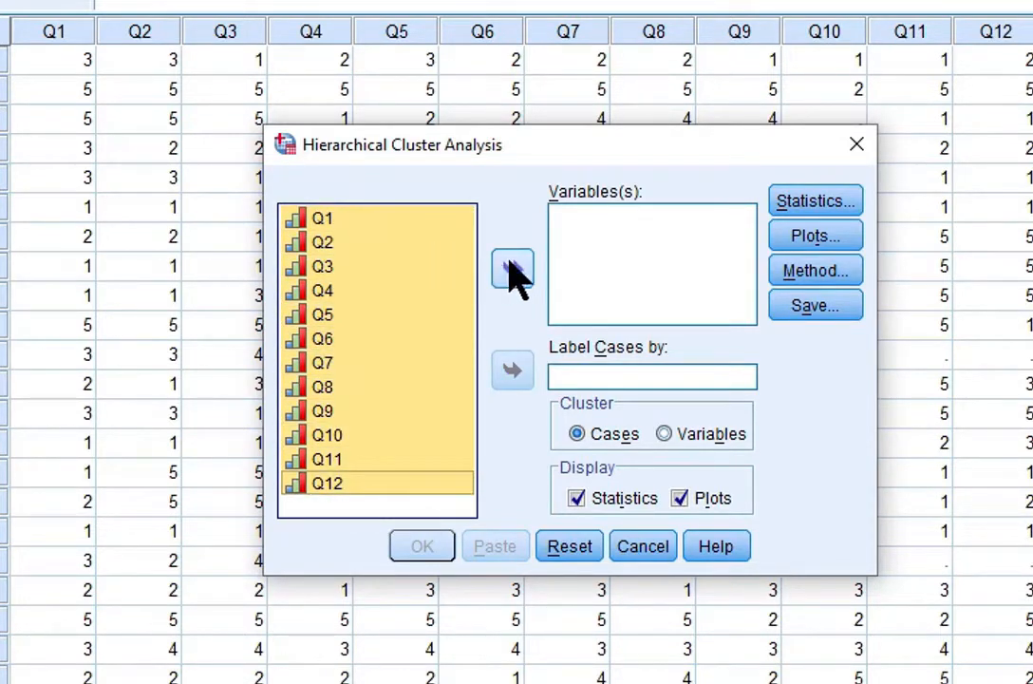
{"action": "left_click", "coordinate": [513, 270]}
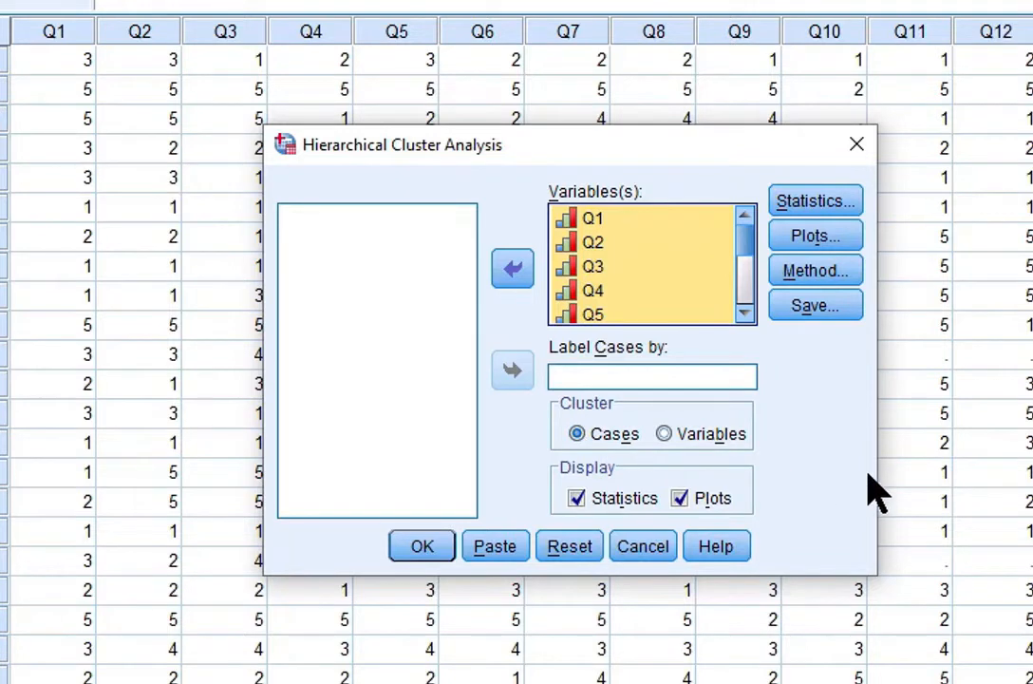
{"action": "left_click", "coordinate": [669, 432]}
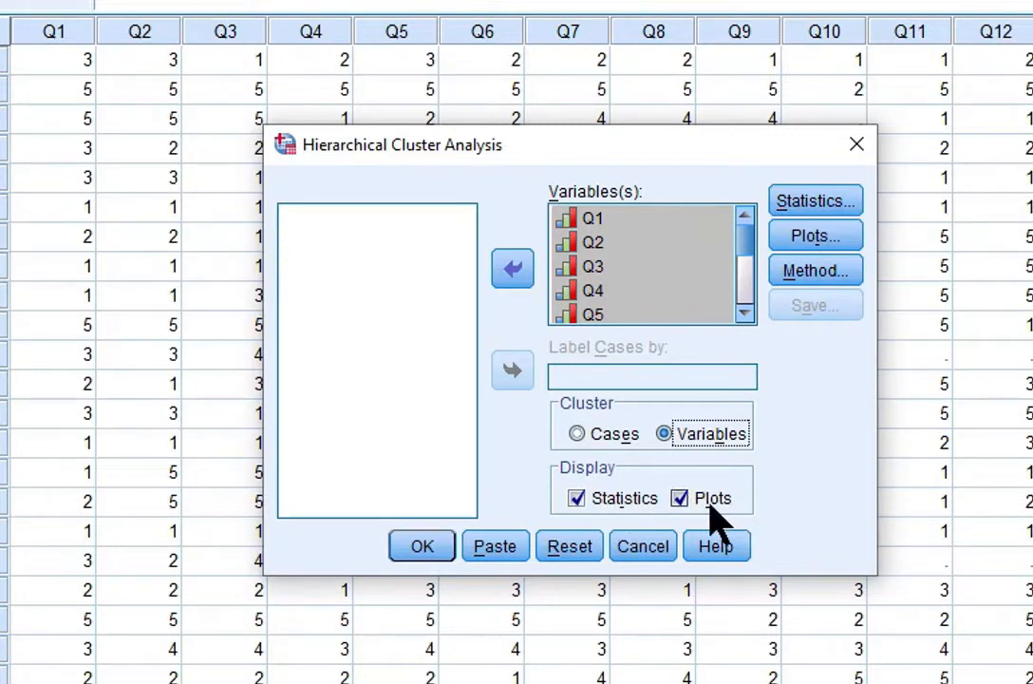
Set the analysis statistics to report cluster membership for a single solution with 2 clusters.
{"action": "left_click", "coordinate": [807, 204]}
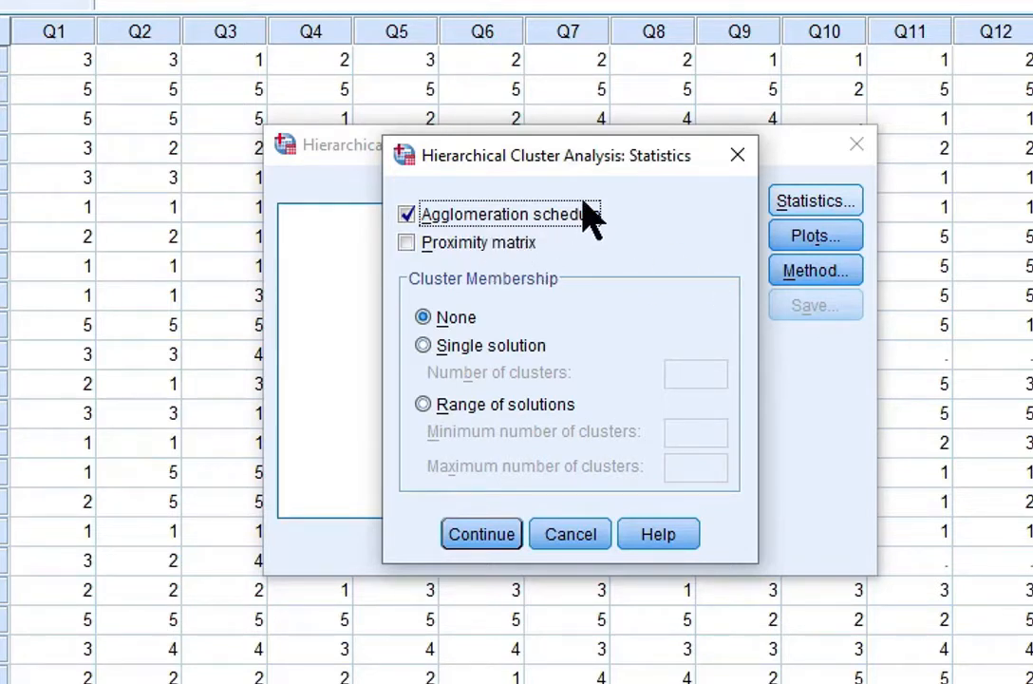
{"action": "left_click", "coordinate": [424, 347]}
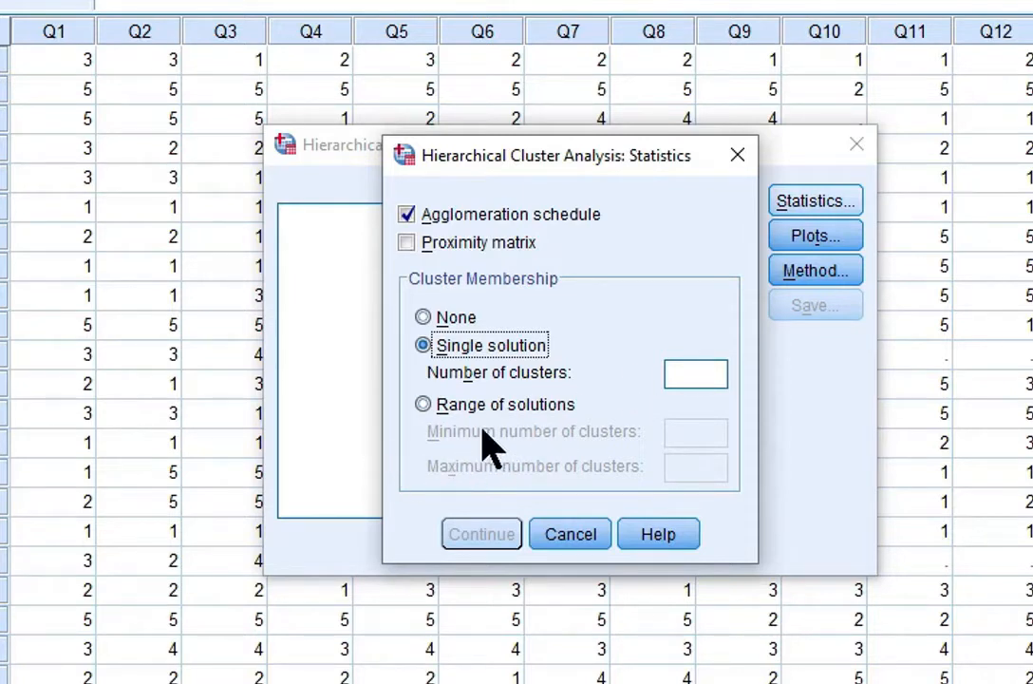
{"action": "left_click", "coordinate": [423, 405]}
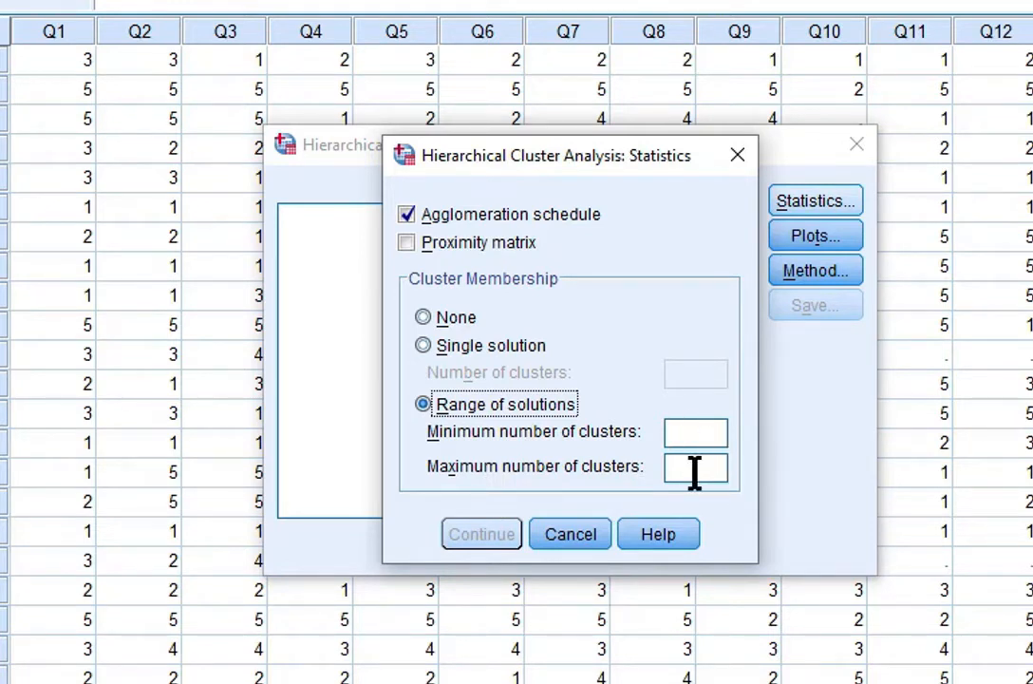
{"action": "left_click", "coordinate": [422, 345]}
{"action": "key", "text": "Tab"}
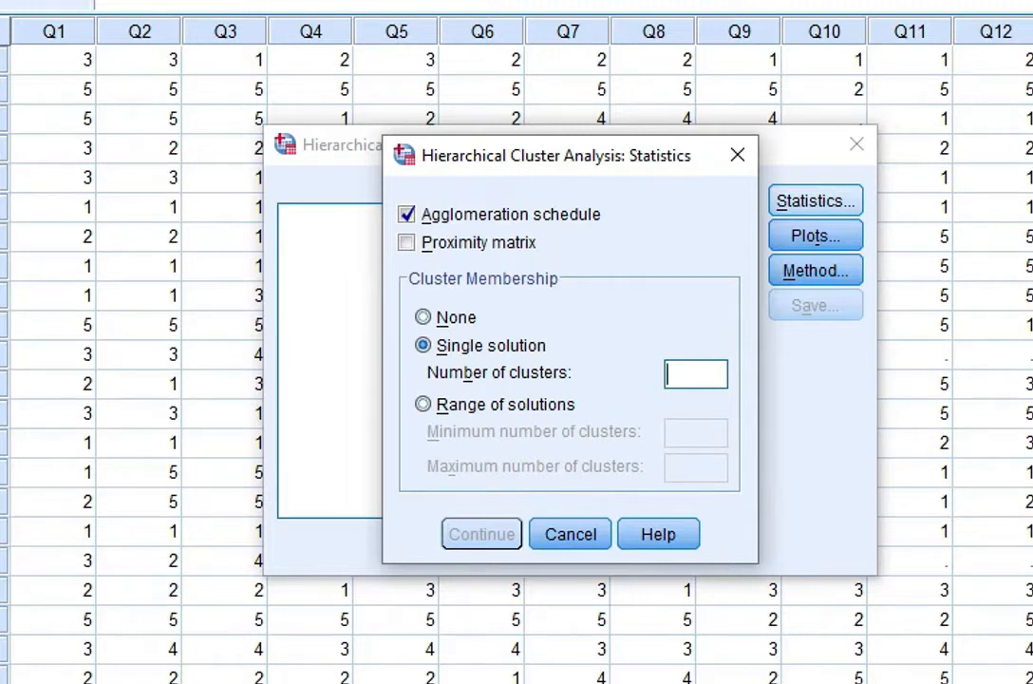
{"action": "type", "text": "2"}
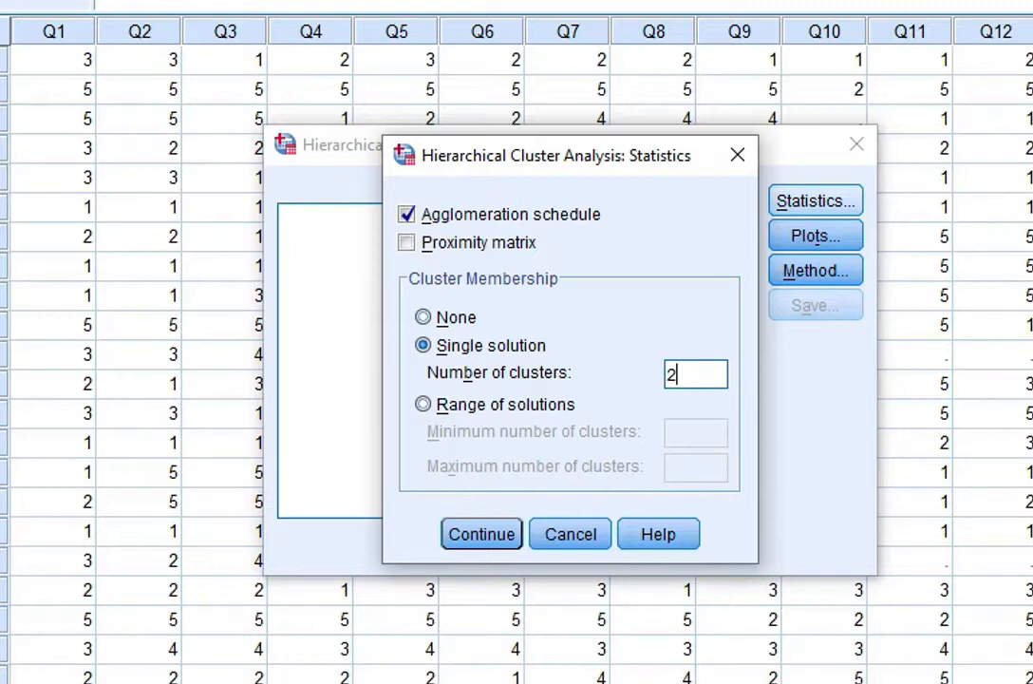
{"action": "left_click", "coordinate": [482, 537]}
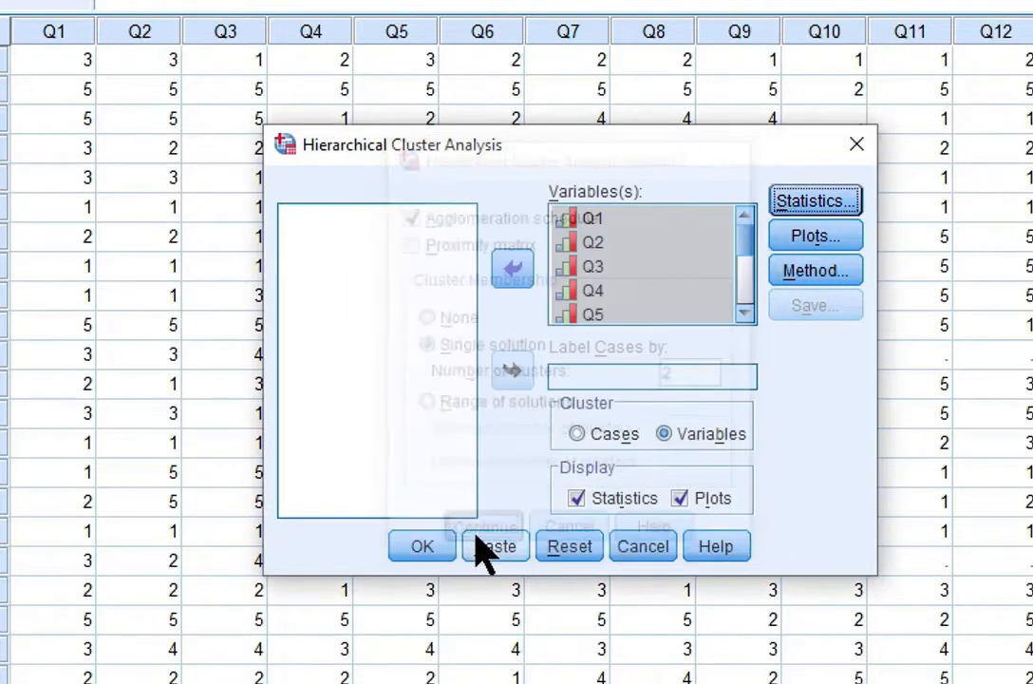
Include a dendrogram in the cluster analysis plots.
{"action": "left_click", "coordinate": [816, 236]}
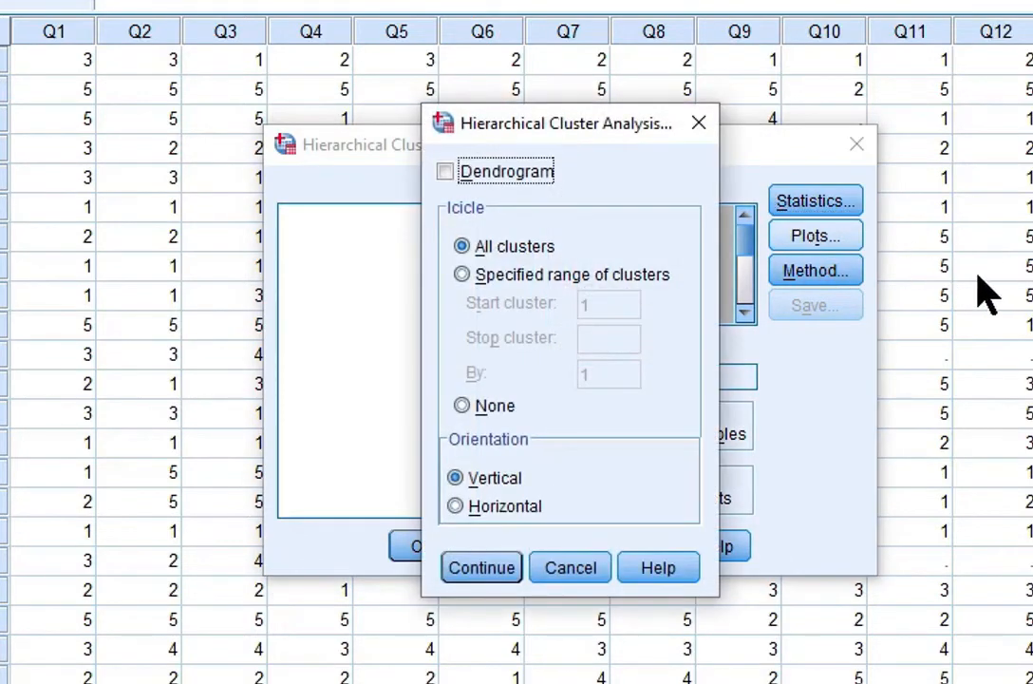
{"action": "left_click", "coordinate": [446, 173]}
{"action": "left_click", "coordinate": [481, 568]}
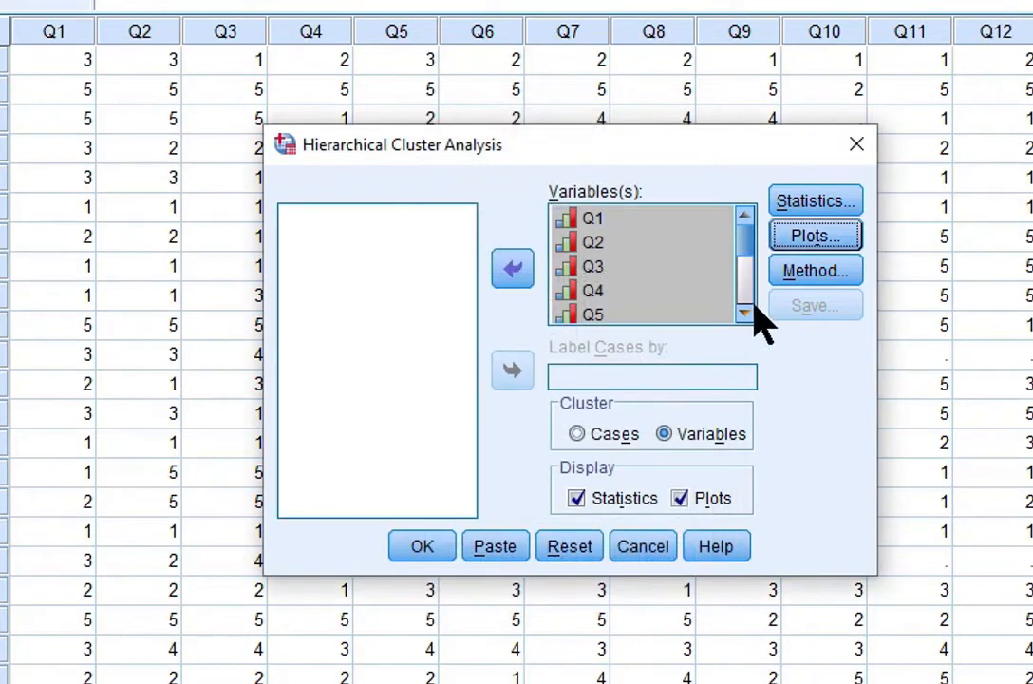
Set the method's distance measure to Counts with the Chi-squared measure, keeping Between-groups linkage as the cluster method.
{"action": "left_click", "coordinate": [807, 273]}
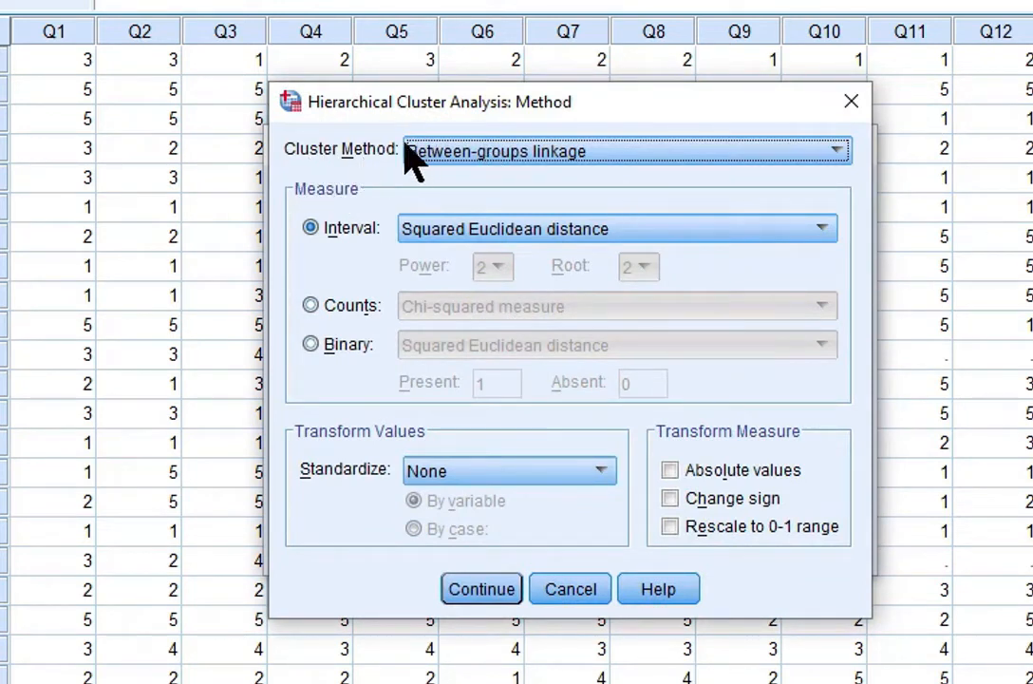
{"action": "left_click", "coordinate": [584, 153]}
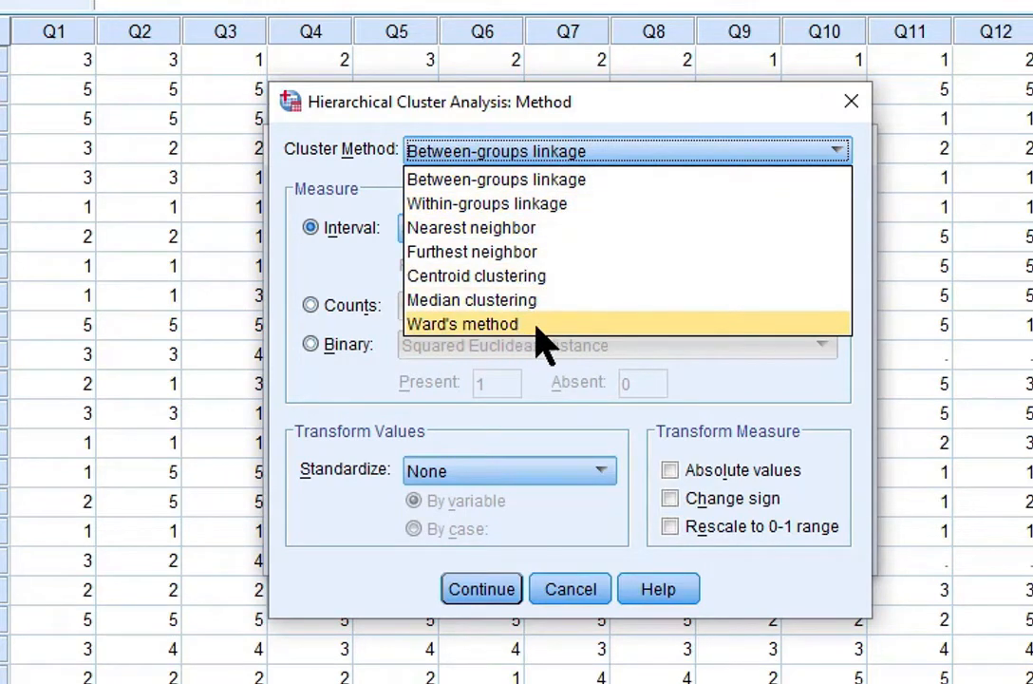
{"action": "left_click", "coordinate": [586, 149]}
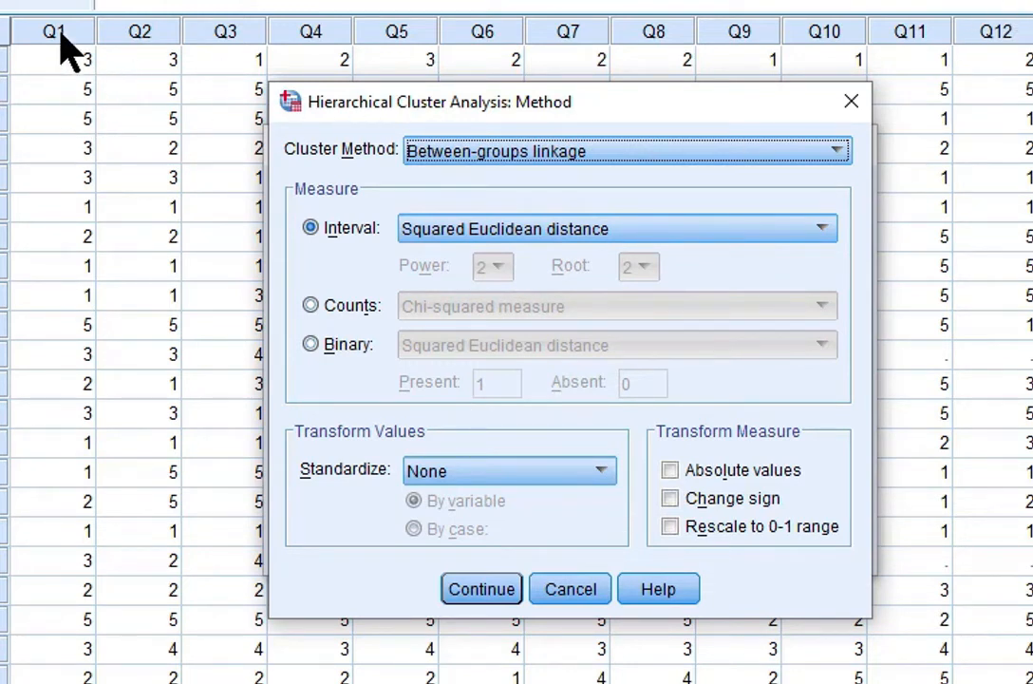
{"action": "left_click", "coordinate": [313, 307]}
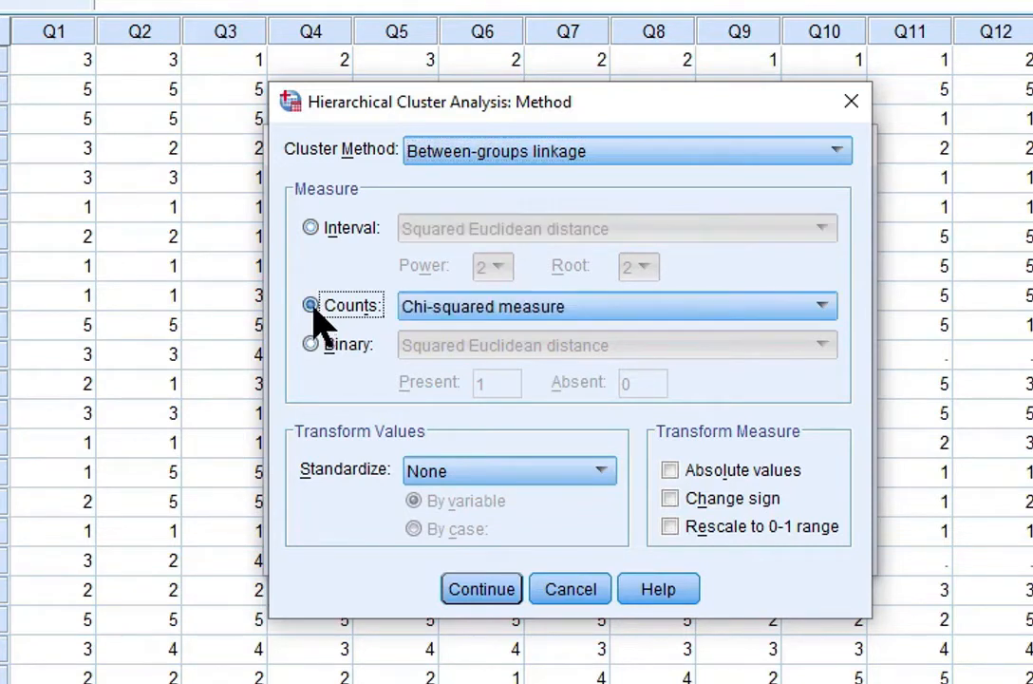
{"action": "left_click", "coordinate": [586, 311]}
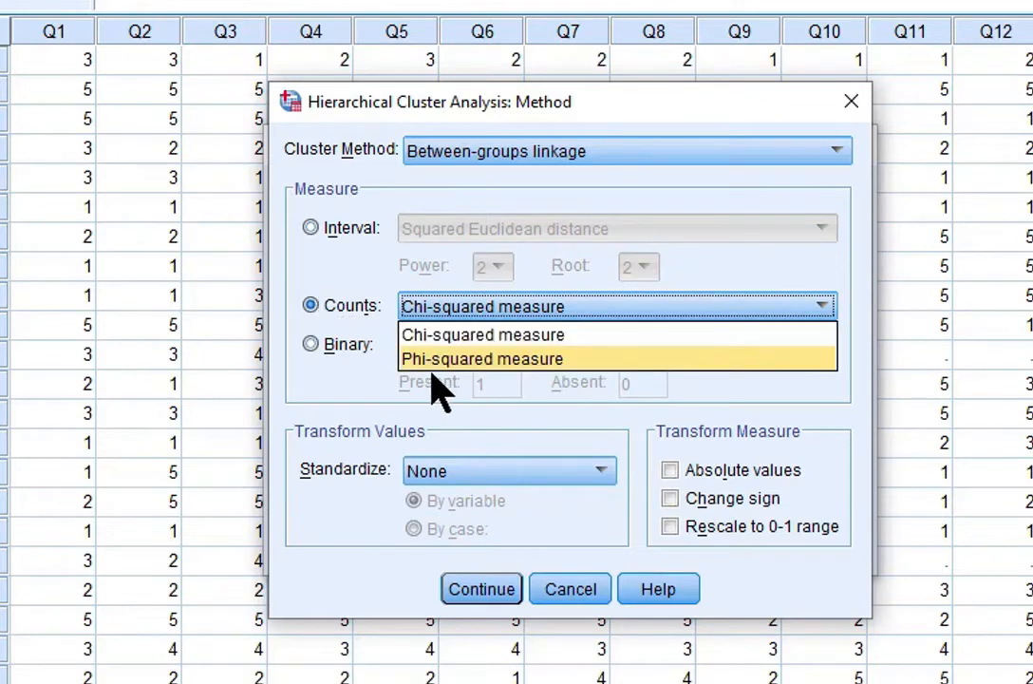
{"action": "left_click", "coordinate": [478, 335]}
{"action": "left_click", "coordinate": [477, 588]}
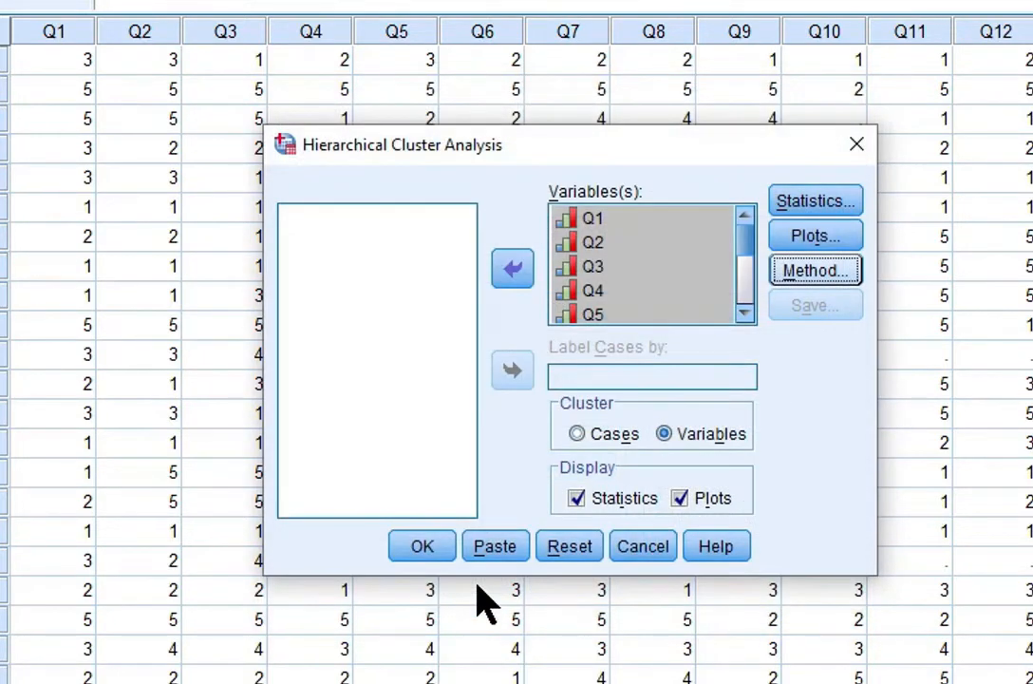
Run the hierarchical cluster analysis and review its output down to the dendrogram.
{"action": "left_click", "coordinate": [429, 552]}
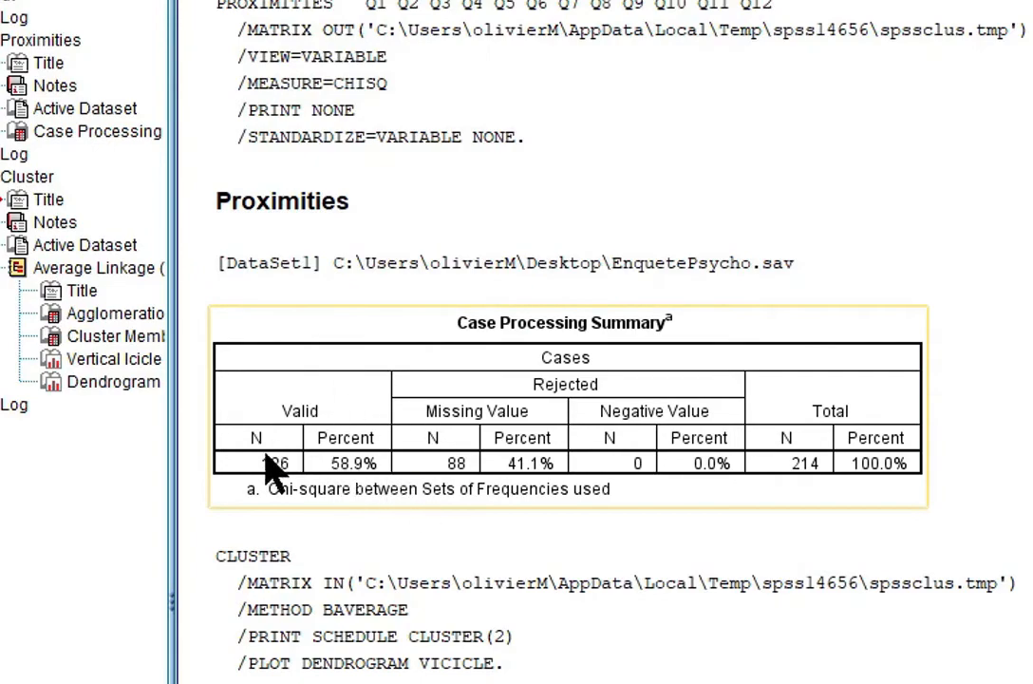
{"action": "scroll", "coordinate": [957, 544], "scroll_direction": "down", "scroll_amount": 10}
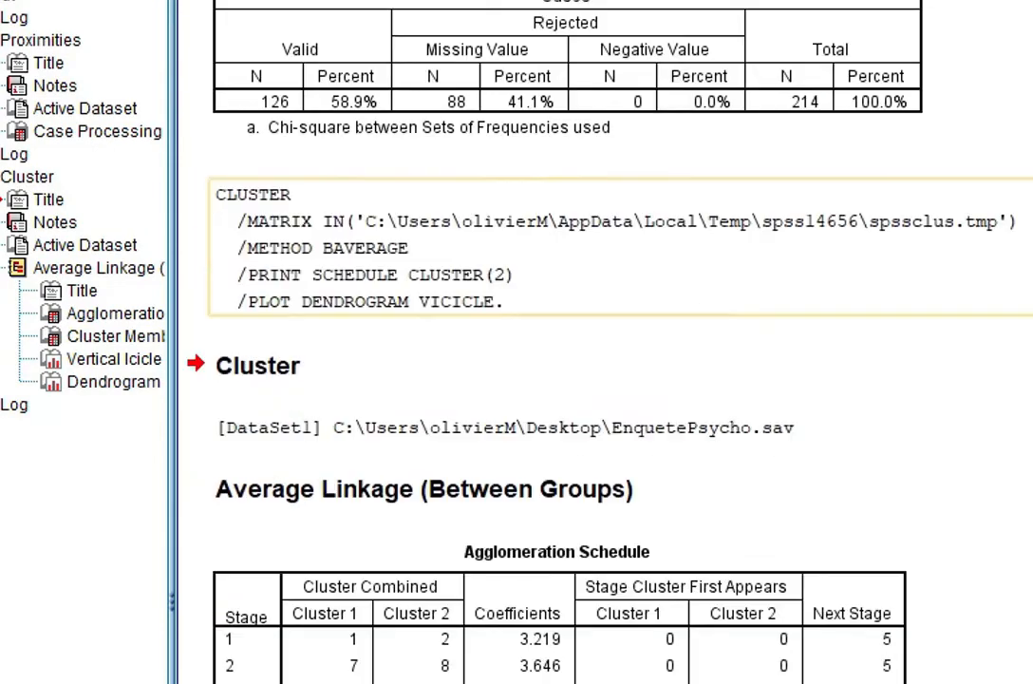
{"action": "scroll", "coordinate": [622, 432], "scroll_direction": "down", "scroll_amount": 10}
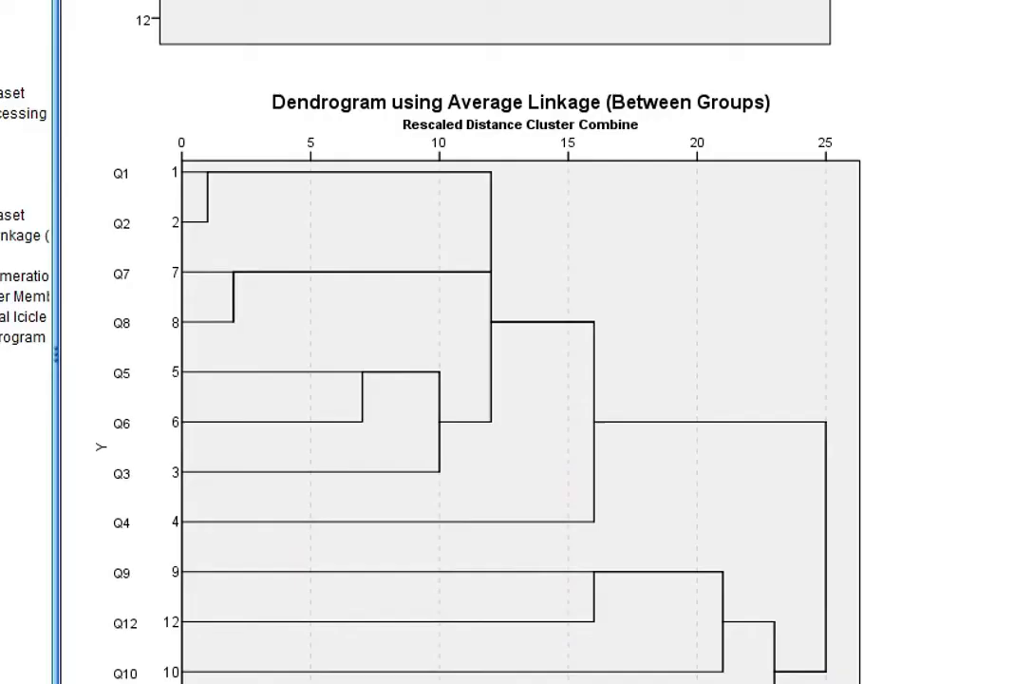
{"action": "scroll", "coordinate": [475, 332], "scroll_direction": "down", "scroll_amount": 2}
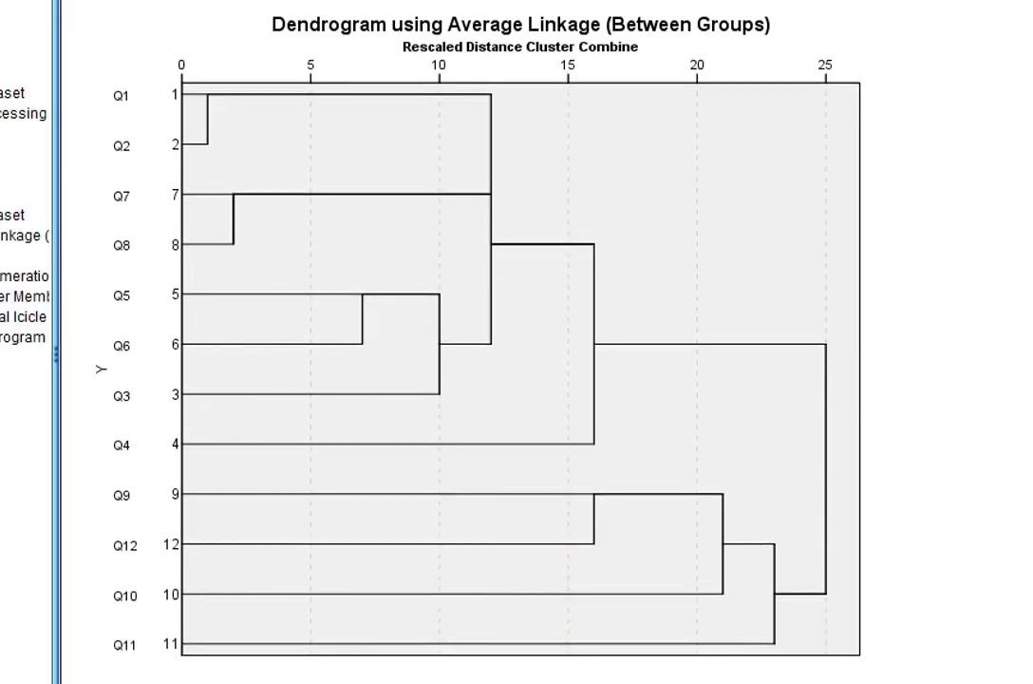
{"action": "scroll", "coordinate": [742, 394], "scroll_direction": "down", "scroll_amount": 1}
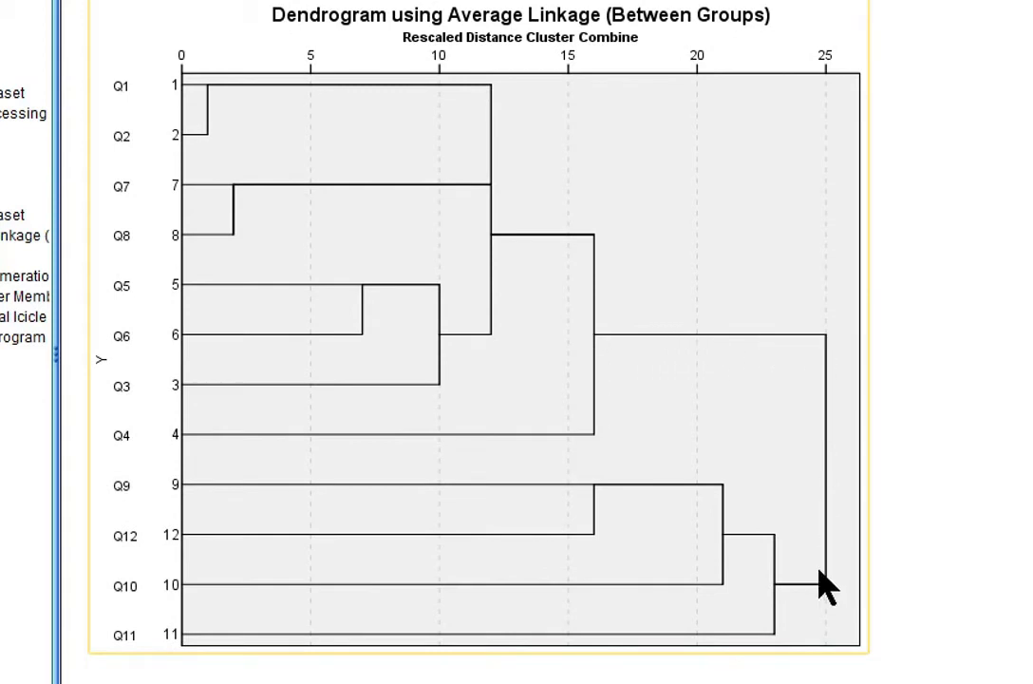